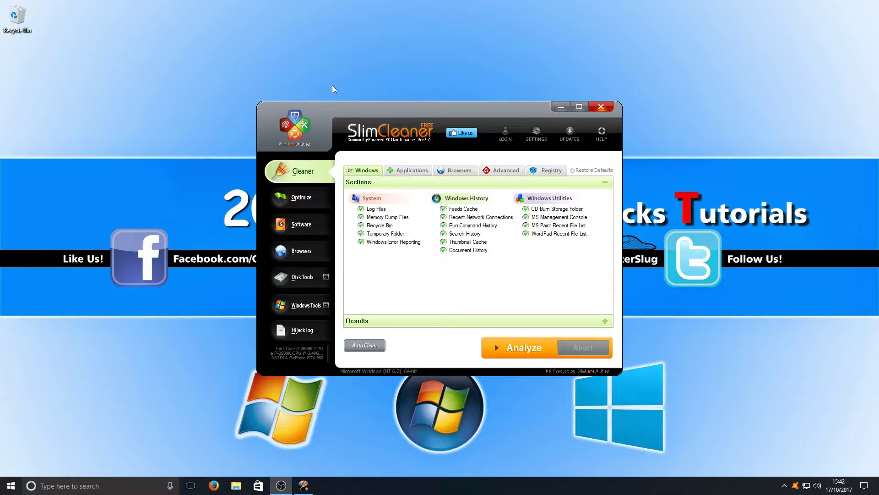
Nudge the SlimCleaner window slightly up and left, keeping its Windows Cleaner list in view.
drag(387, 113, 372, 105)
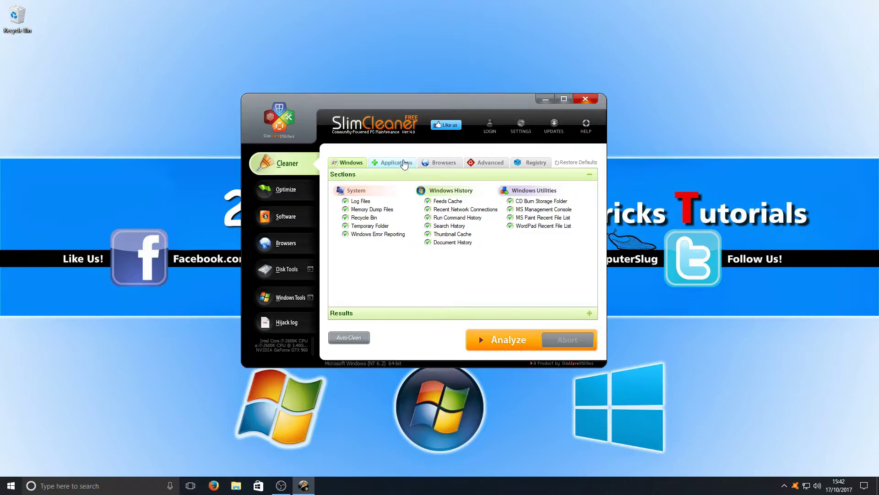
Preview the Applications, Browsers and Advanced categories, then analyse from the Windows tab.
click(401, 162)
click(432, 163)
click(480, 164)
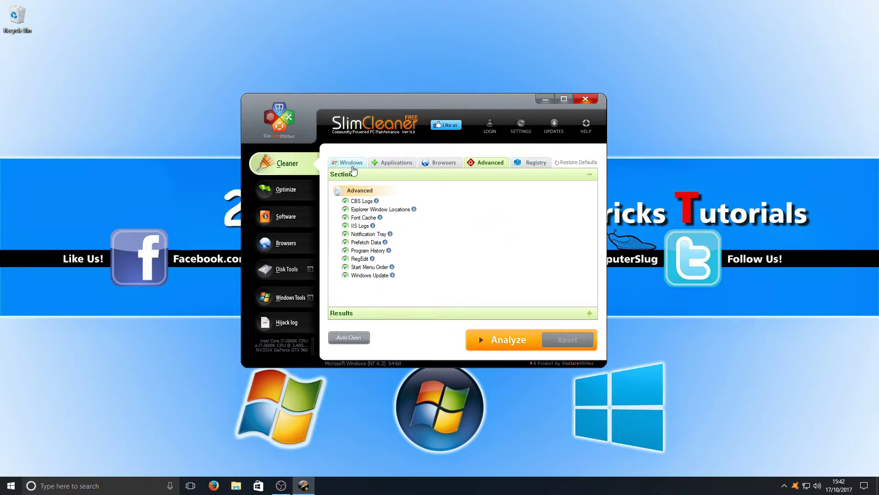
click(352, 165)
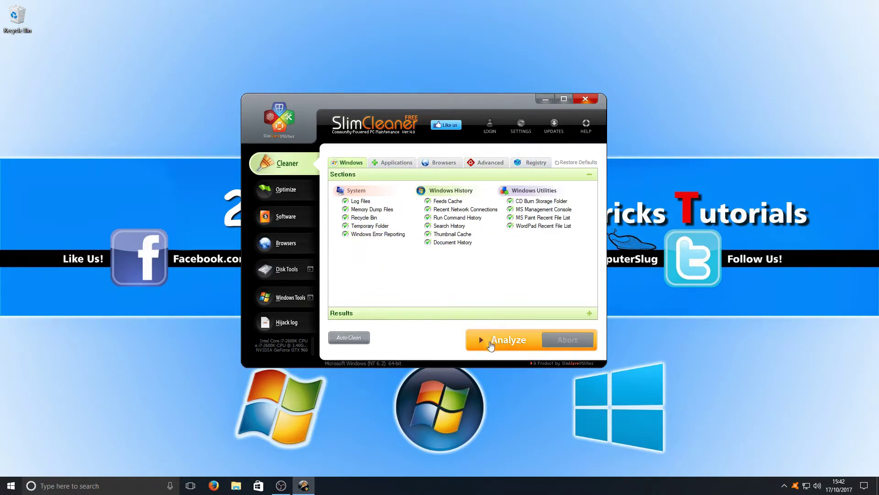
click(489, 339)
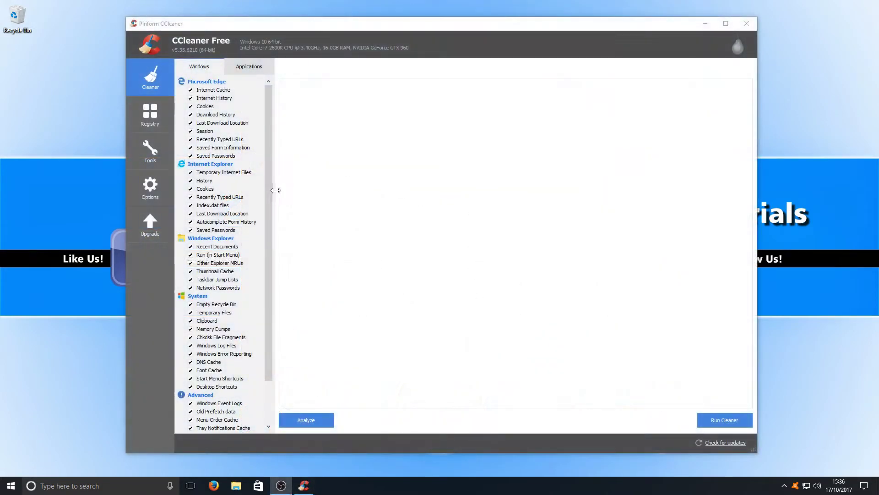
Review CCleaner's Windows and Applications checklists and start the junk analysis.
drag(268, 86, 269, 137)
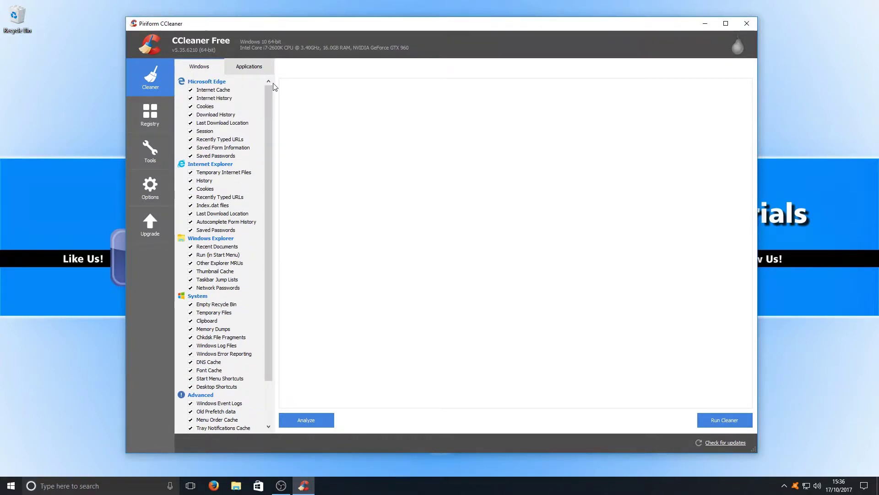
click(254, 70)
mouse_move(270, 90)
mouse_down()
mouse_move(268, 205)
mouse_move(268, 148)
mouse_move(283, 100)
mouse_up()
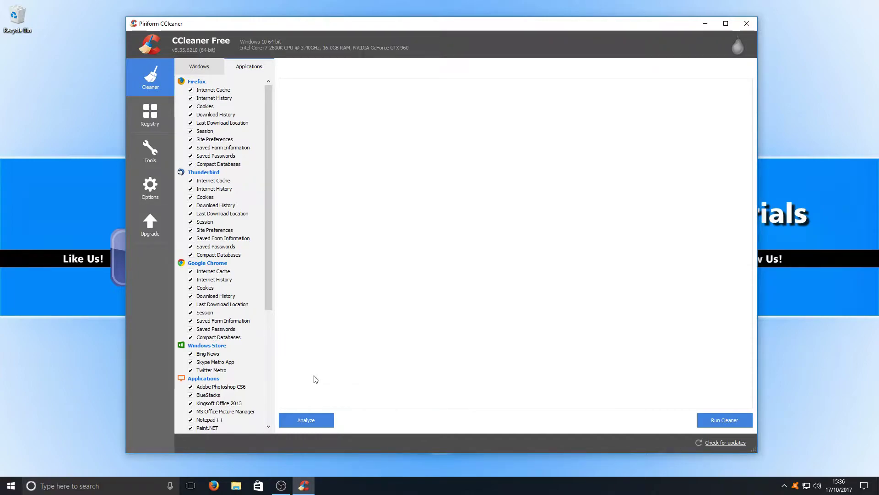
click(318, 421)
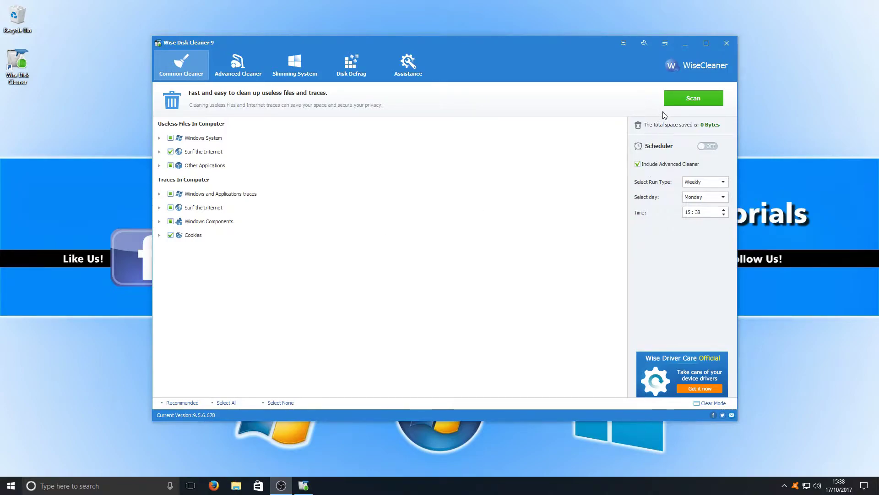
Run Wise Disk Cleaner's Common Cleaner scan for useless files and traces.
click(696, 97)
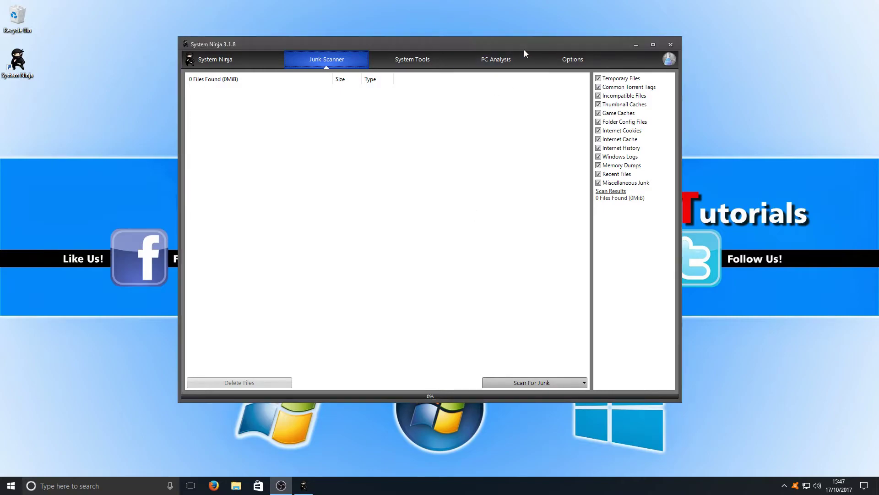
Run System Ninja's junk scan on the C:, D: and F: drives.
drag(524, 49, 505, 56)
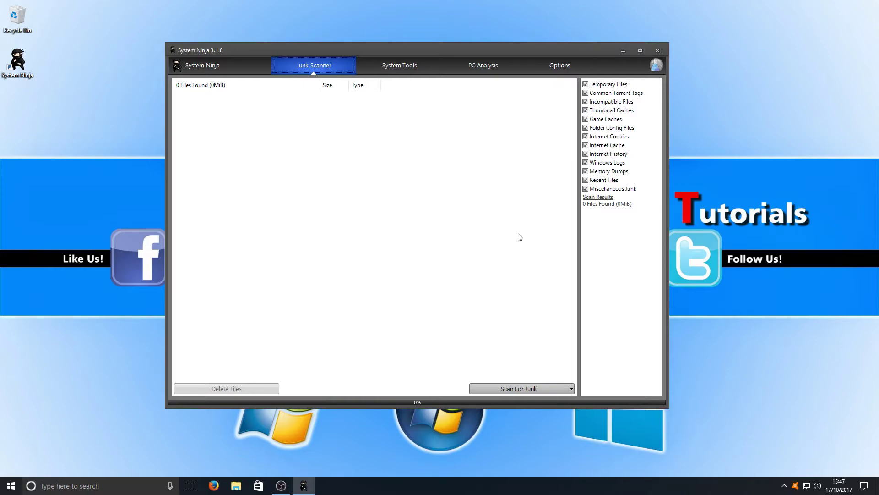
click(529, 388)
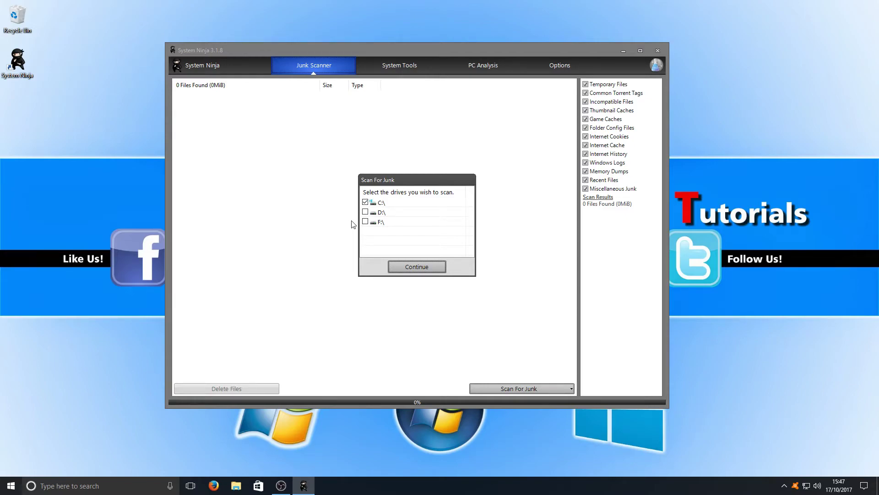
click(365, 212)
click(365, 221)
click(416, 270)
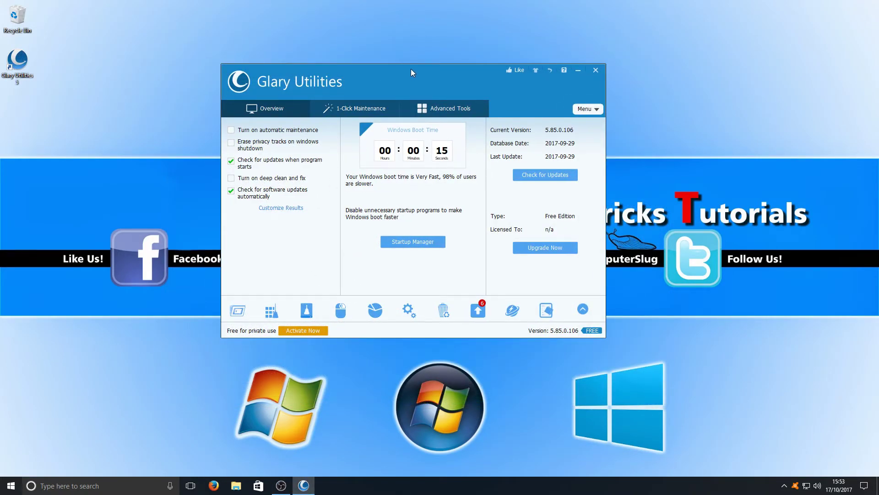
Reposition the Glary Utilities window and launch Disk Cleanup.
drag(411, 69, 388, 67)
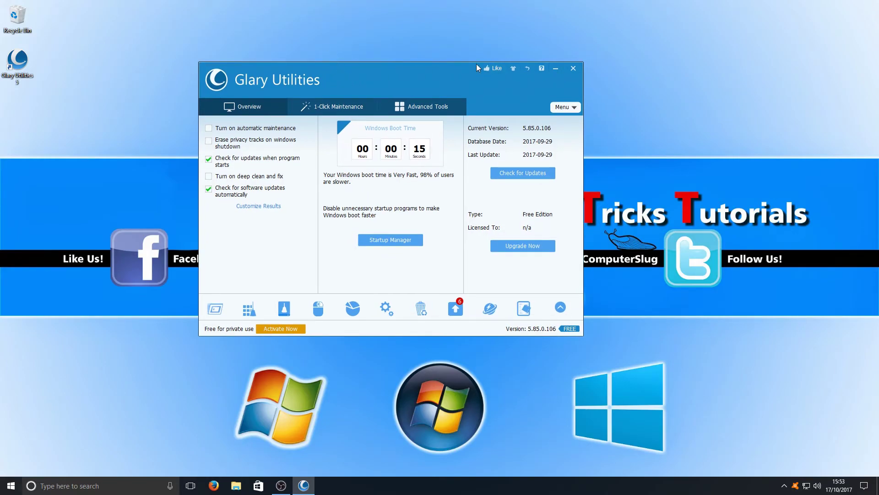
drag(430, 75, 443, 91)
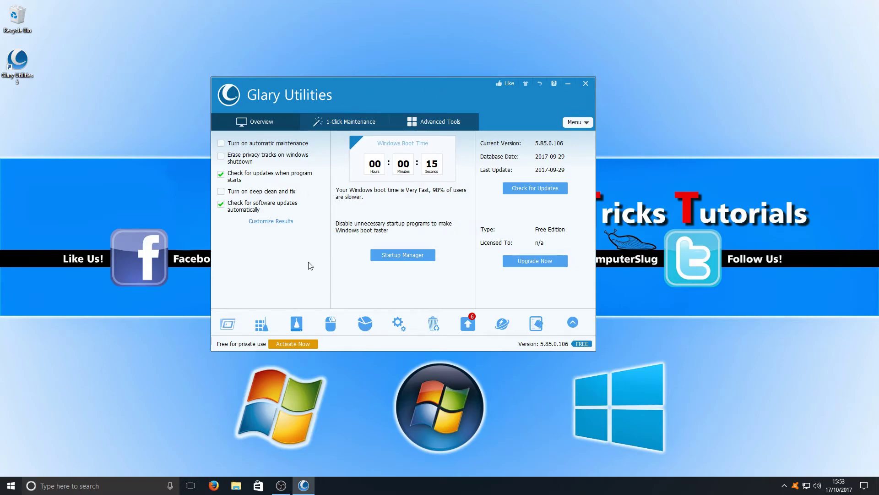
click(296, 326)
Move and enlarge the Disk Cleanup window, then tick every Windows cleanup item.
drag(414, 108, 353, 53)
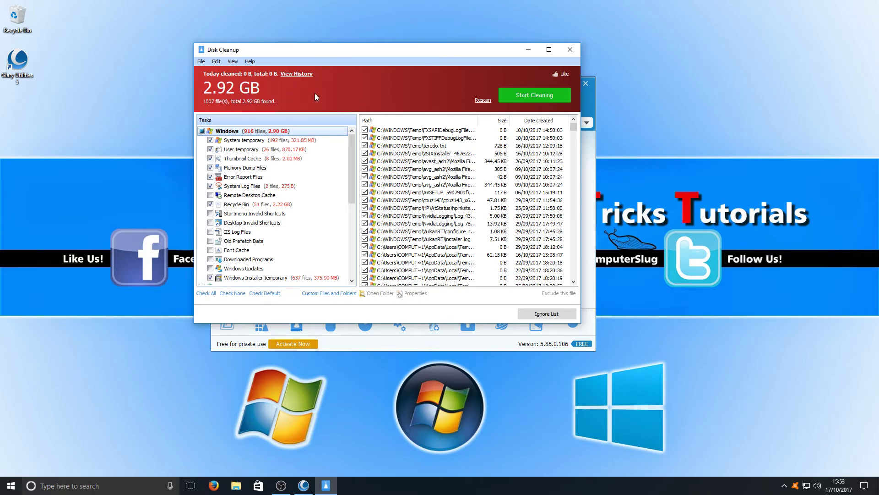
drag(580, 322, 696, 426)
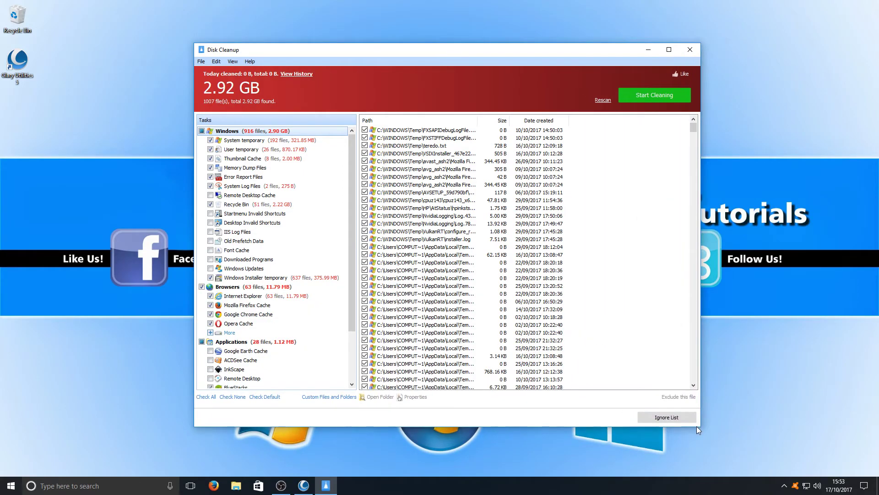
click(202, 132)
scroll(206, 296, down, 2)
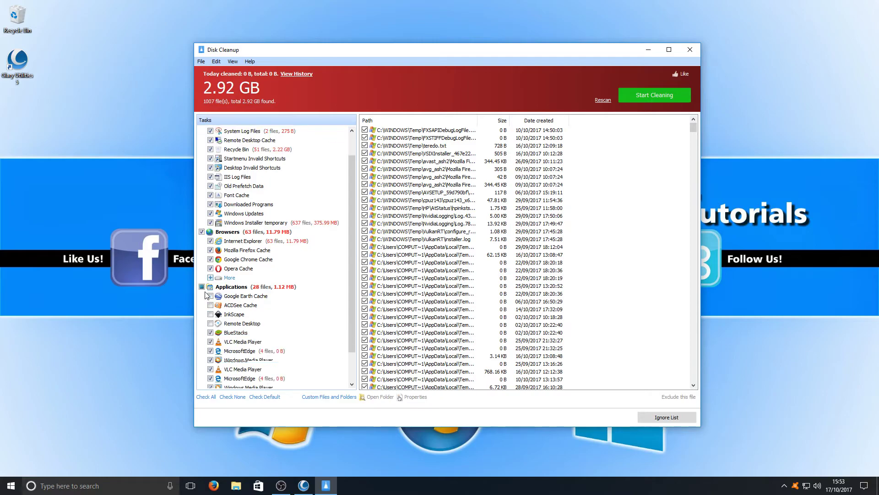
Tick every Browsers and Applications cleanup item.
click(201, 232)
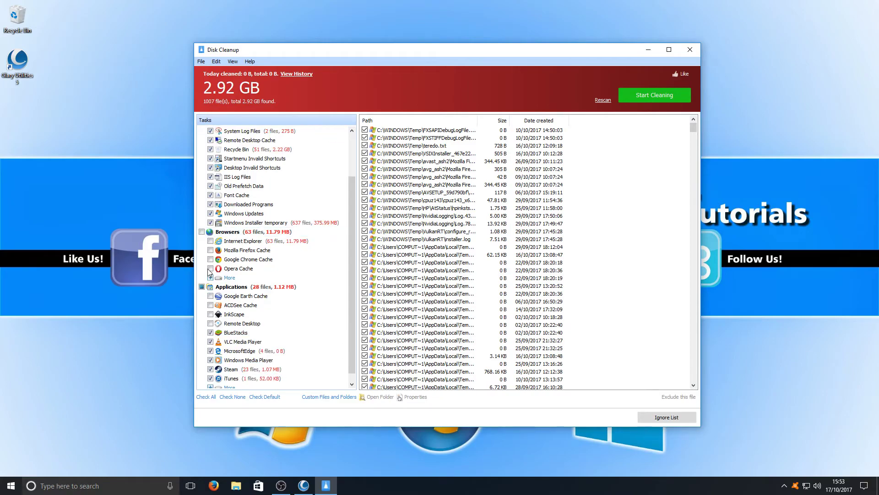
click(201, 232)
click(202, 286)
click(202, 287)
click(202, 287)
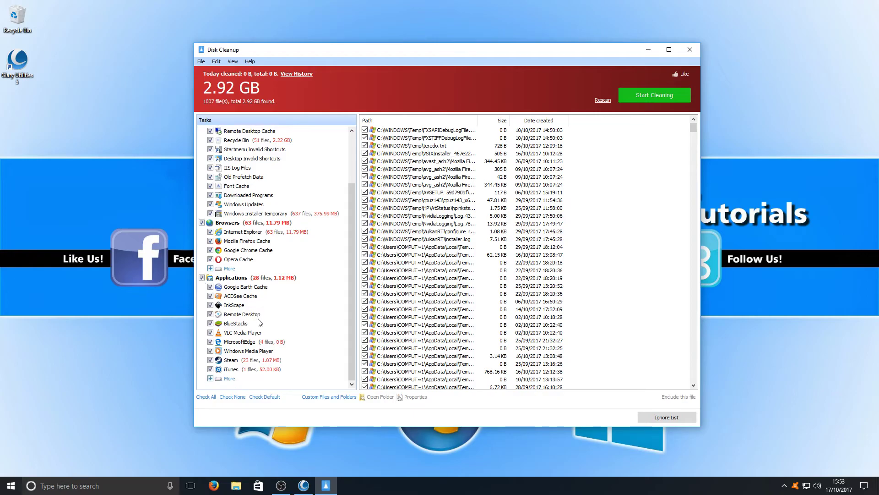
scroll(265, 348, up, 3)
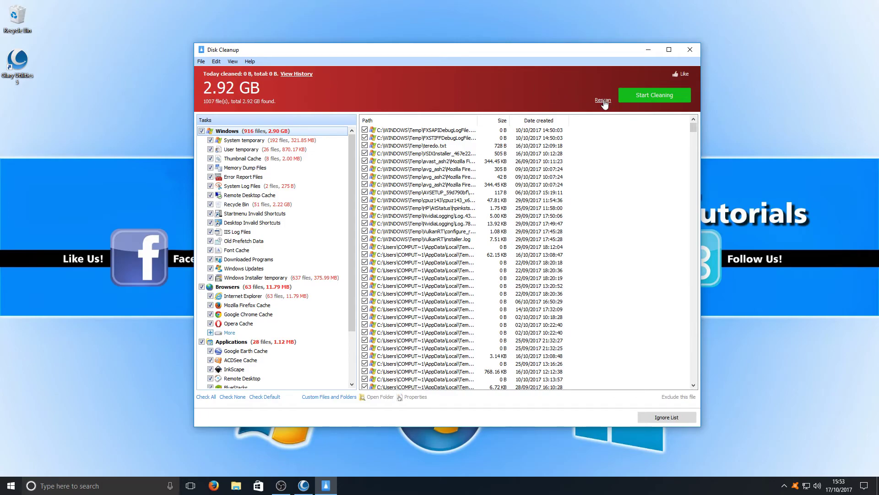
Rescan Disk Cleanup with all categories, aiming for 1011 files totalling 3.21 GB.
click(603, 101)
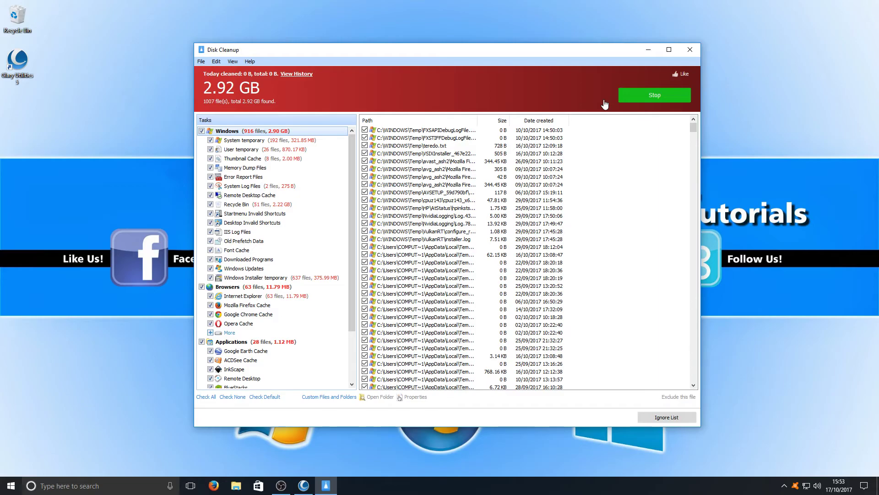